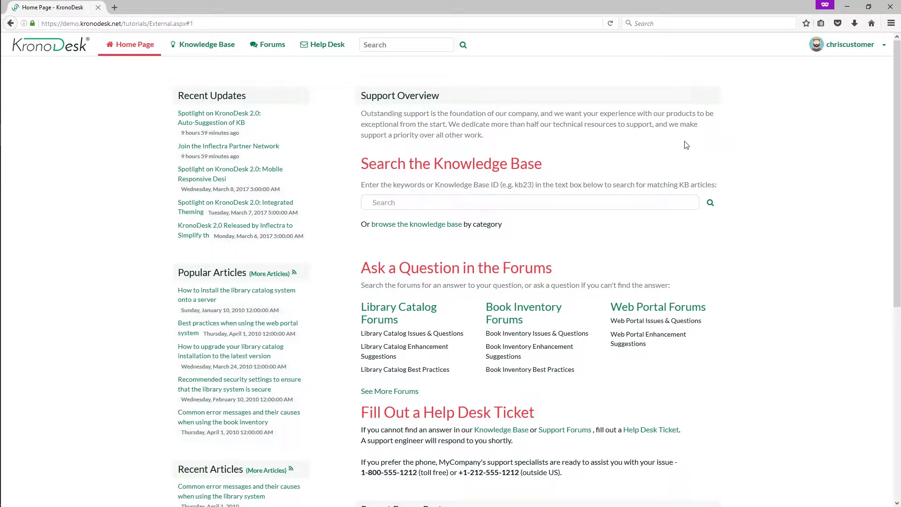
Start a new help desk ticket titled "Library system looks funny"
{"action": "scroll", "coordinate": [685, 146], "scroll_direction": "down", "scroll_amount": 7}
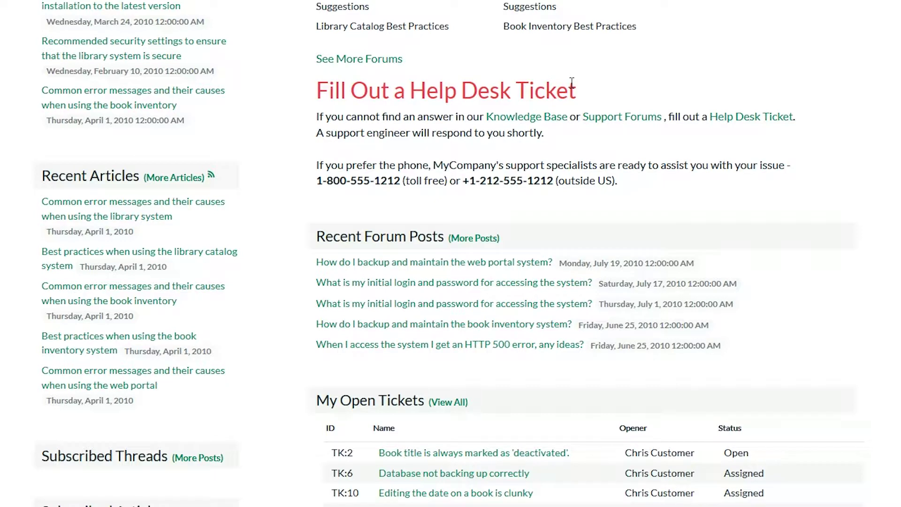
{"action": "left_click", "coordinate": [753, 117]}
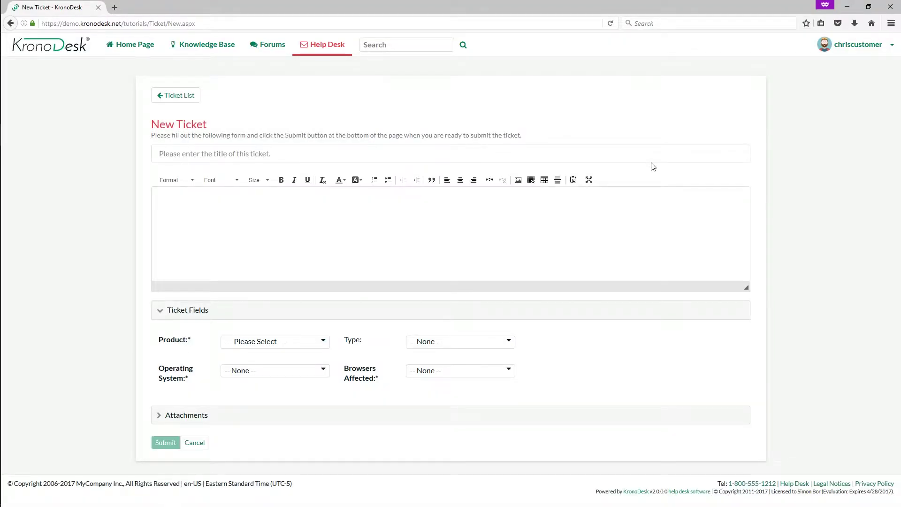
{"action": "left_click", "coordinate": [586, 160]}
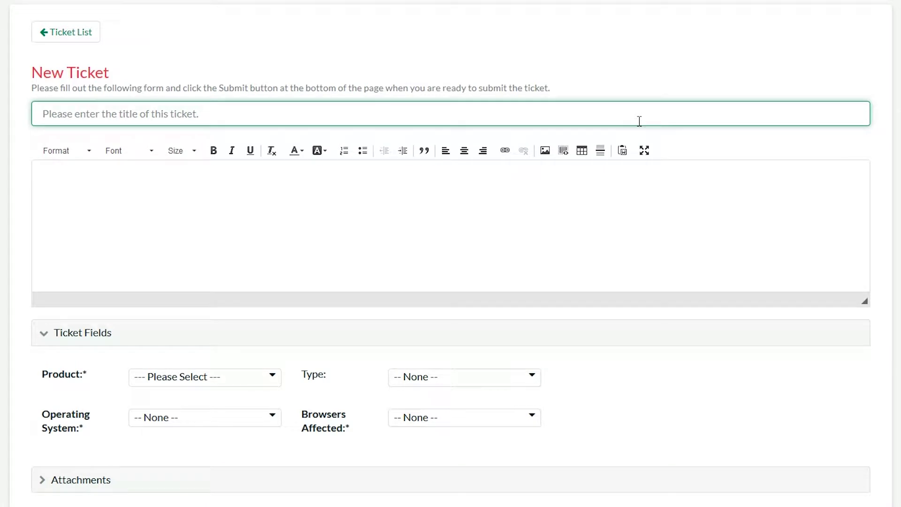
{"action": "type", "text": "Libra"}
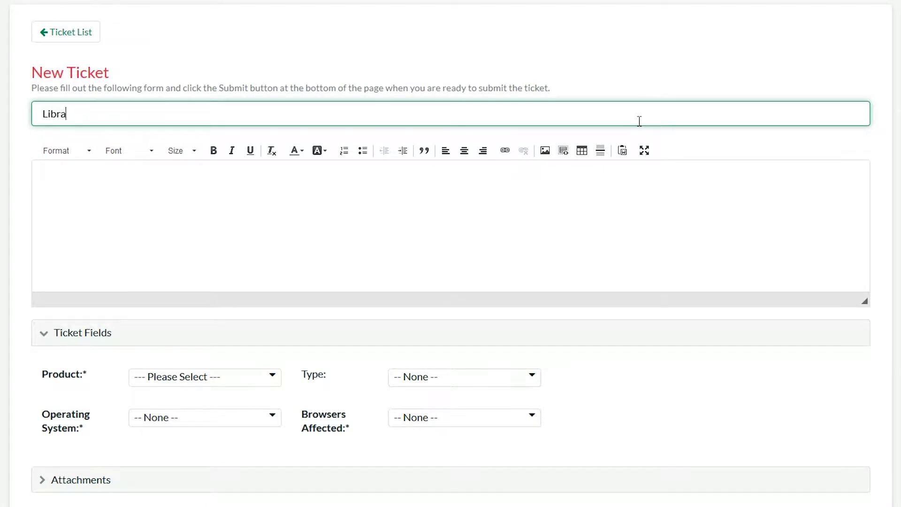
{"action": "type", "text": "ry syseem looks funny"}
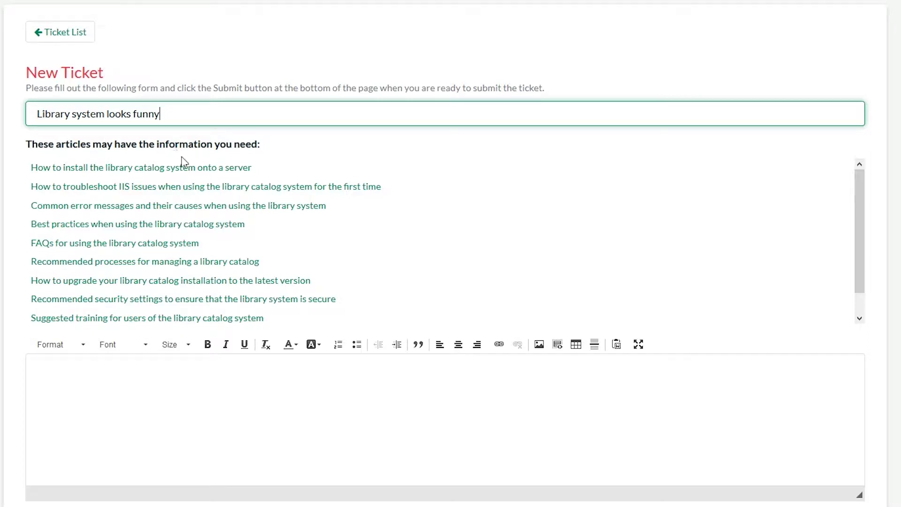
Look through the suggested articles and preview the one about upgrading the library catalog installation to the latest version
{"action": "left_click", "coordinate": [251, 212]}
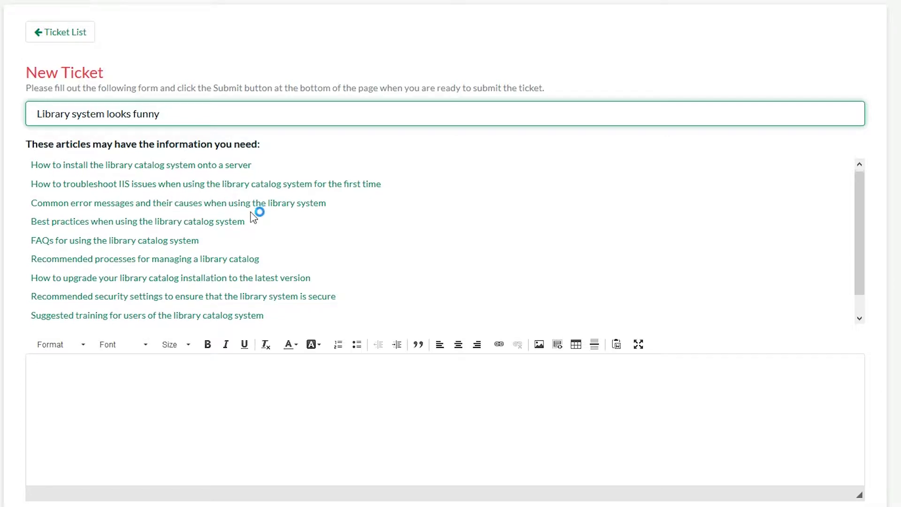
{"action": "scroll", "coordinate": [255, 212], "scroll_direction": "down", "scroll_amount": 1}
{"action": "mouse_move", "coordinate": [67, 172]}
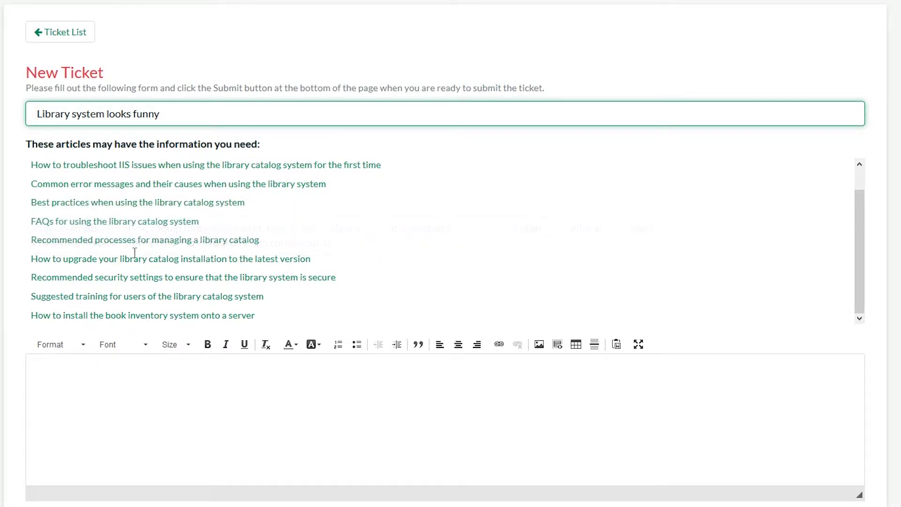
{"action": "mouse_move", "coordinate": [142, 261]}
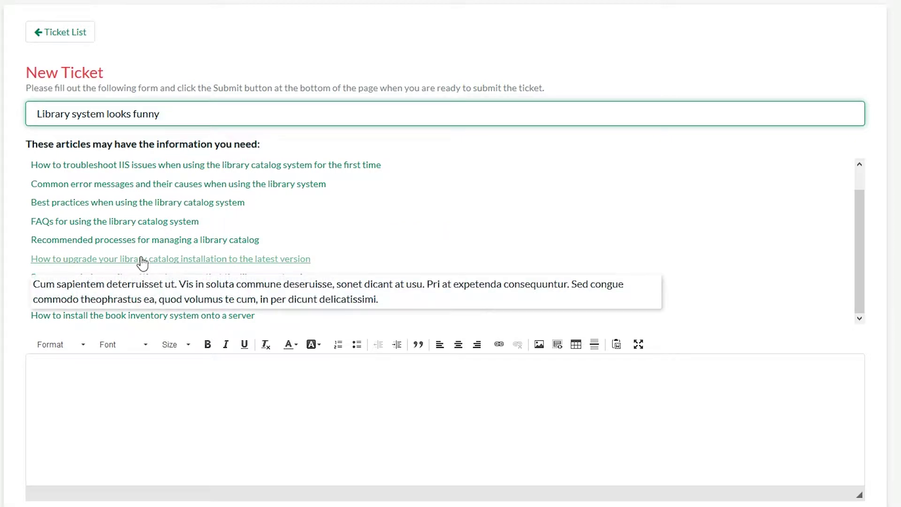
Write the ticket description "I have just updated my system and things look really weird in Edge."
{"action": "left_click", "coordinate": [121, 394]}
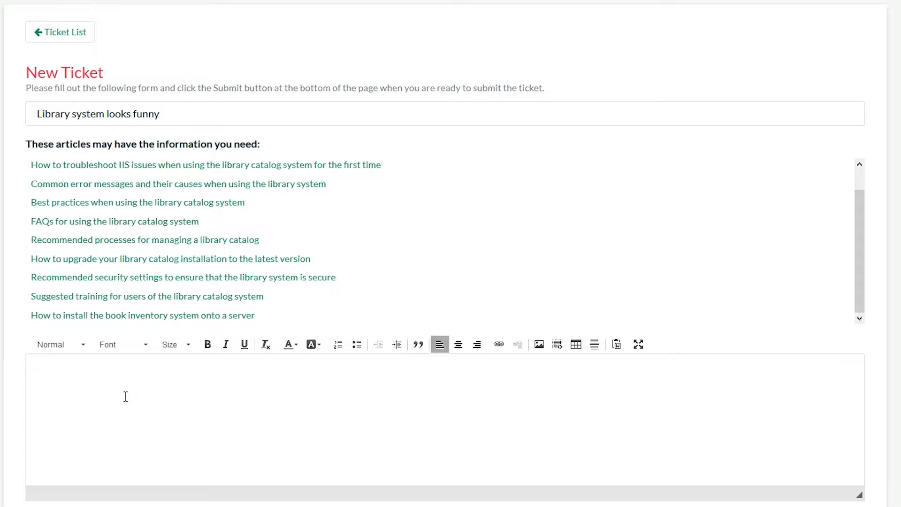
{"action": "type", "text": "I have just updated my system and"}
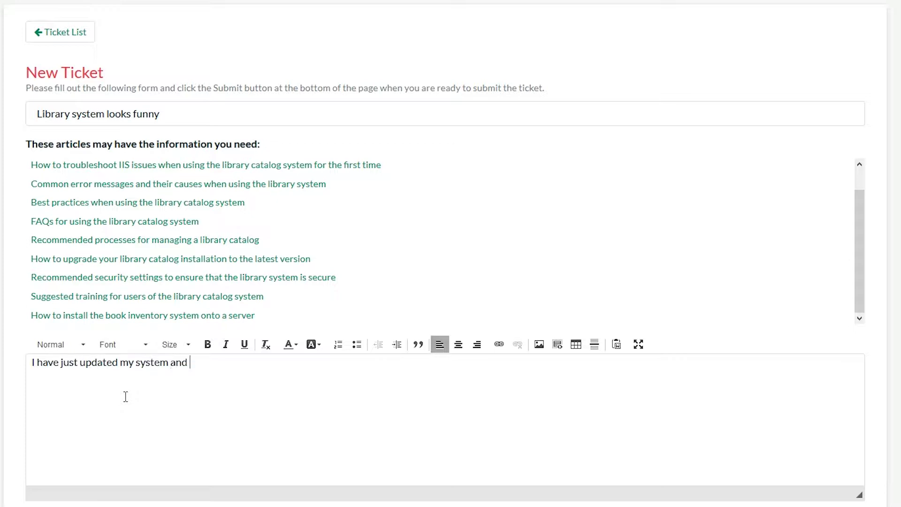
{"action": "key", "text": "BackSpace"}
{"action": "key", "text": "BackSpace"}
{"action": "key", "text": "BackSpace"}
{"action": "key", "text": "BackSpace"}
{"action": "type", "text": "and things looks re"}
{"action": "key", "text": "BackSpace"}
{"action": "key", "text": "BackSpace"}
{"action": "key", "text": "BackSpace"}
{"action": "key", "text": "BackSpace"}
{"action": "type", "text": "really"}
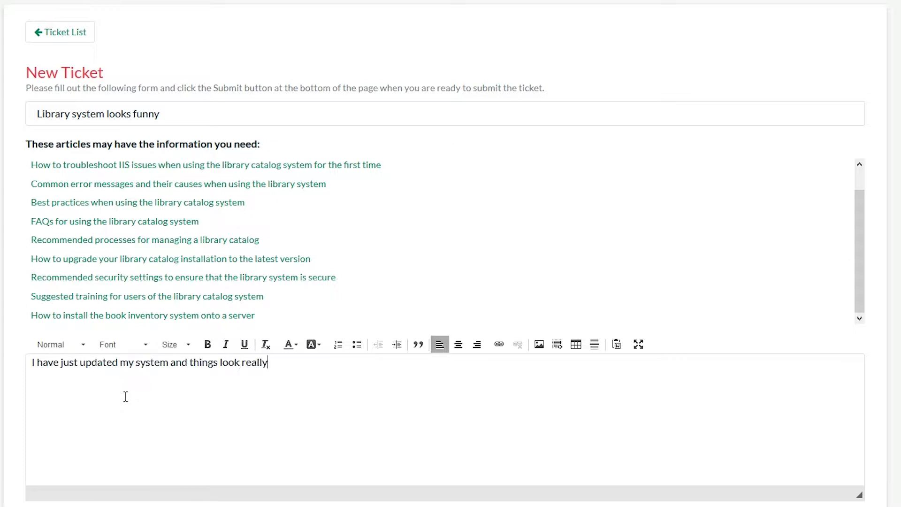
{"action": "type", "text": " weird in Edge.  "}
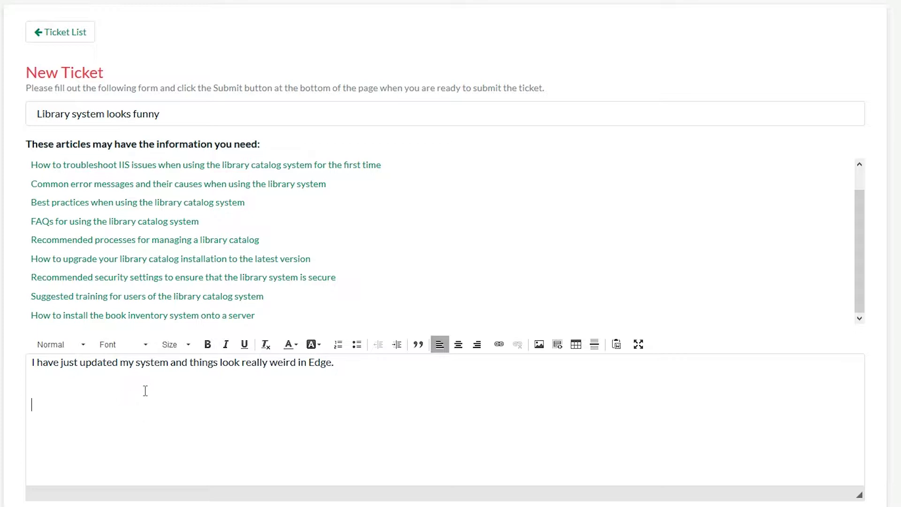
End the ticket description with "Please help!" and the customer's first name on the line below
{"action": "type", "text": "Please help!"}
{"action": "key", "text": "Return"}
{"action": "type", "text": "Chris"}
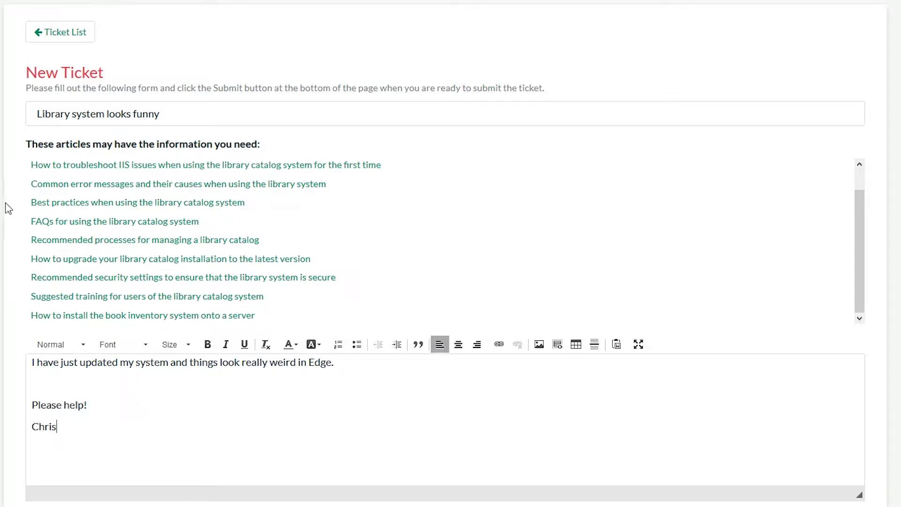
Set the ticket's product to Library Catalog System and its operating system to Windows
{"action": "scroll", "coordinate": [37, 375], "scroll_direction": "down", "scroll_amount": 3}
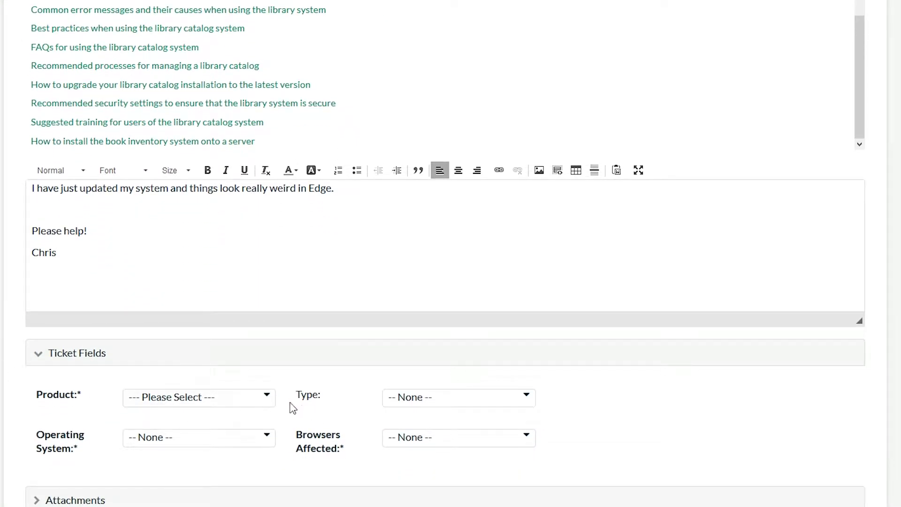
{"action": "left_click", "coordinate": [260, 403]}
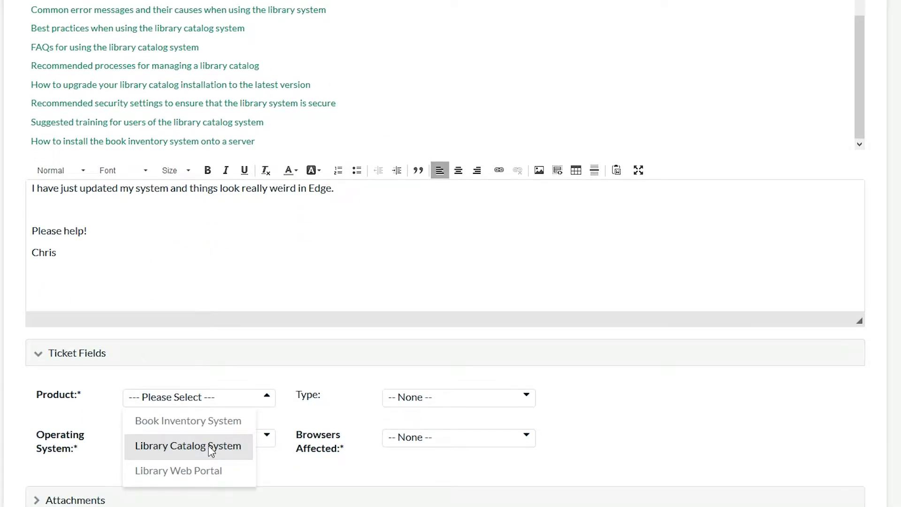
{"action": "left_click", "coordinate": [209, 445]}
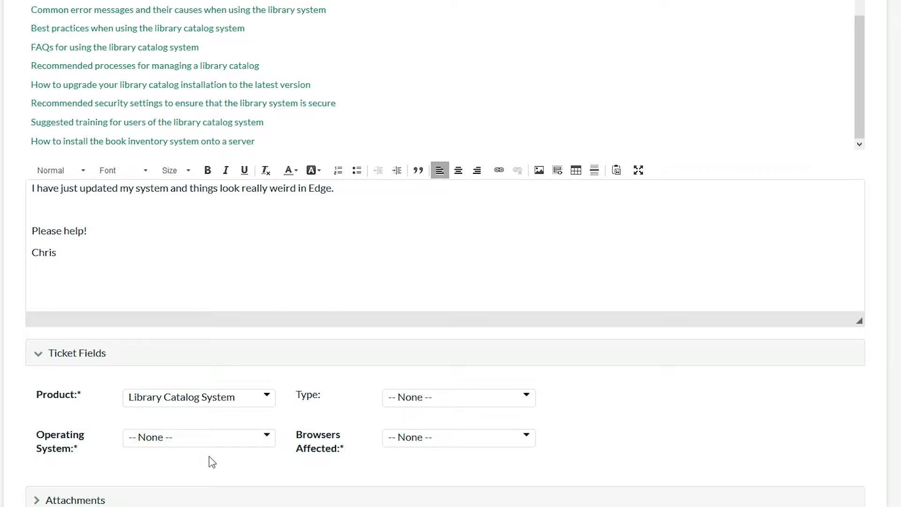
{"action": "left_click", "coordinate": [257, 439]}
{"action": "scroll", "coordinate": [174, 488], "scroll_direction": "down", "scroll_amount": 5}
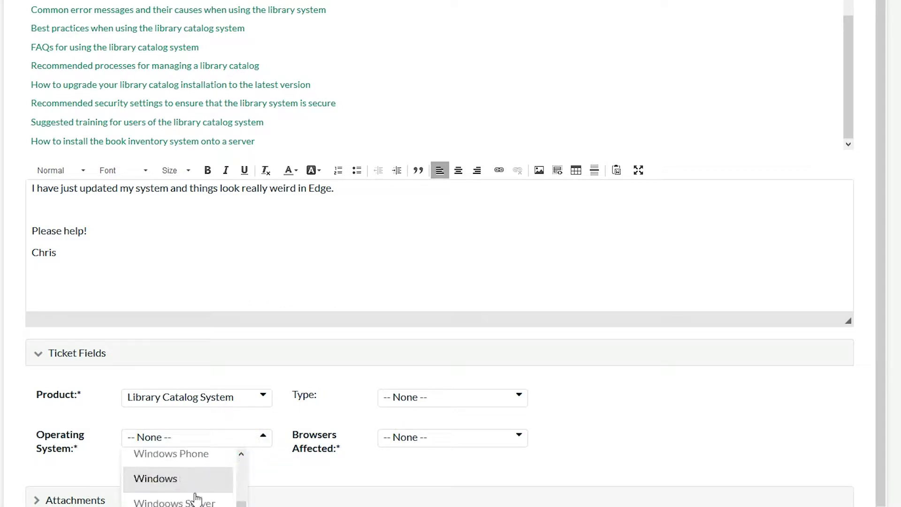
{"action": "left_click", "coordinate": [185, 440]}
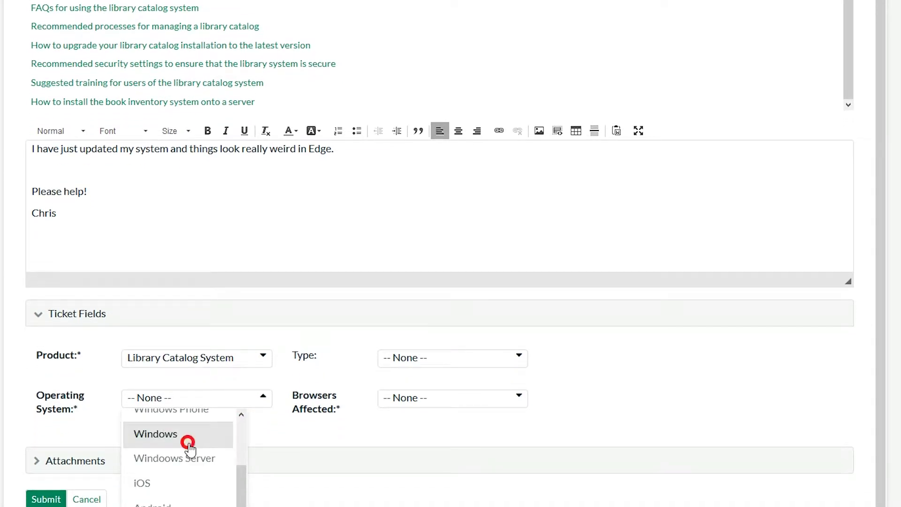
Mark Edge as the affected browser and submit the ticket
{"action": "left_click", "coordinate": [451, 437]}
{"action": "left_click", "coordinate": [388, 488]}
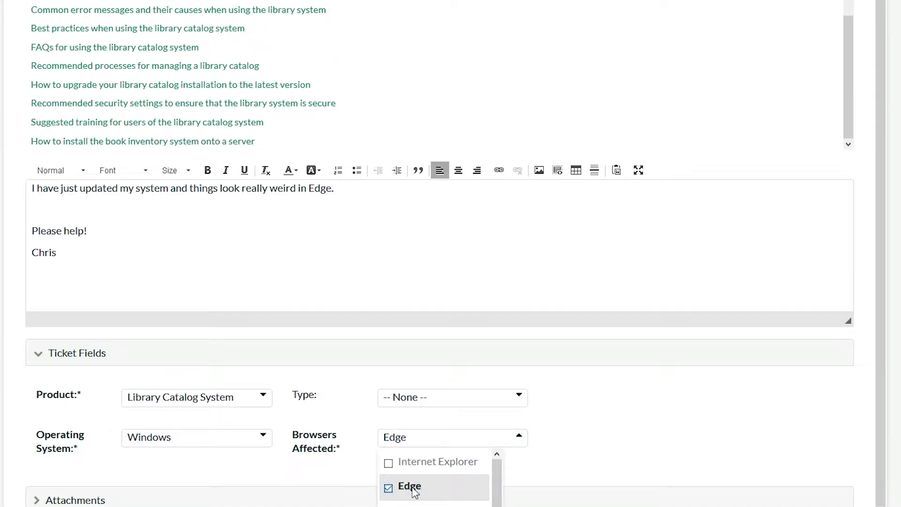
{"action": "left_click", "coordinate": [389, 488]}
{"action": "left_click", "coordinate": [388, 488]}
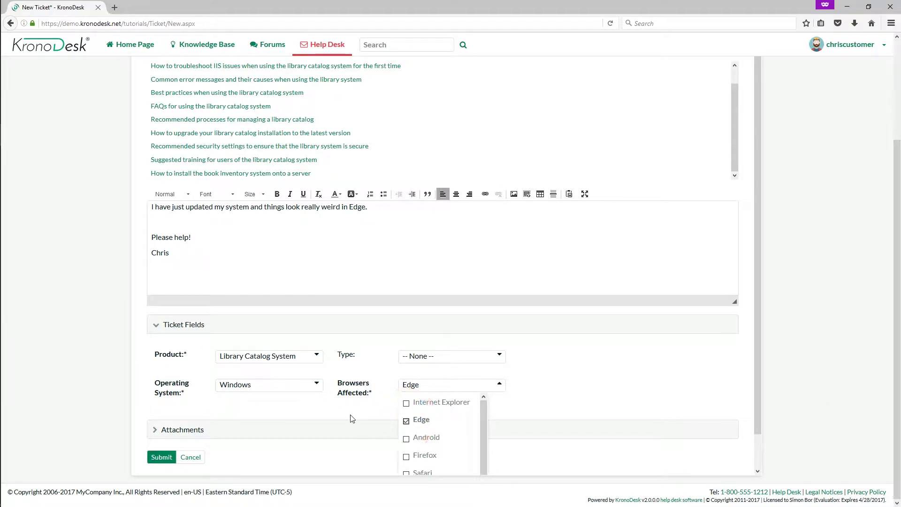
{"action": "left_click", "coordinate": [352, 418]}
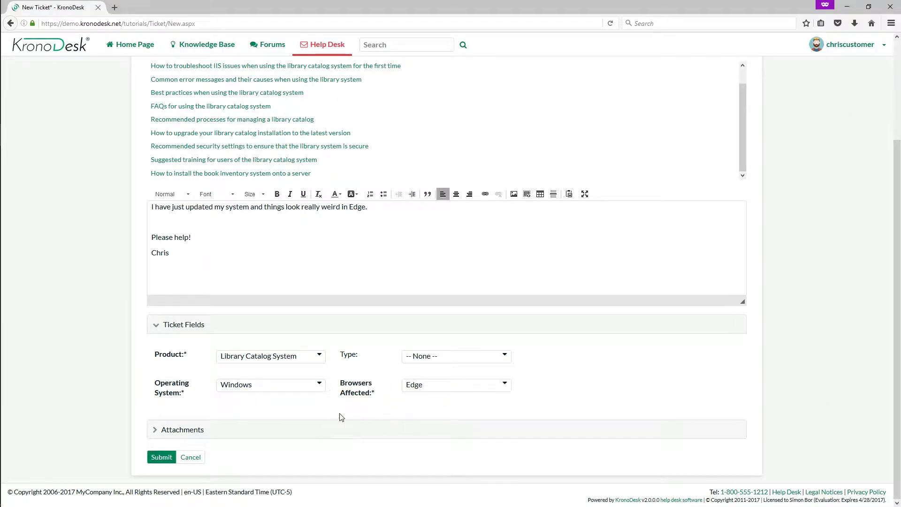
{"action": "left_click", "coordinate": [167, 458]}
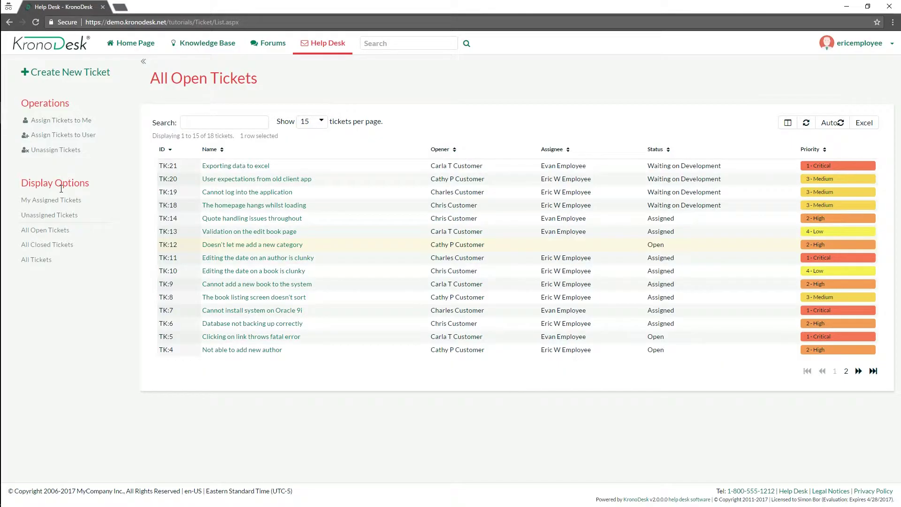
In the employee's help desk session, list the unassigned tickets and turn on automatic refresh
{"action": "left_click", "coordinate": [62, 216]}
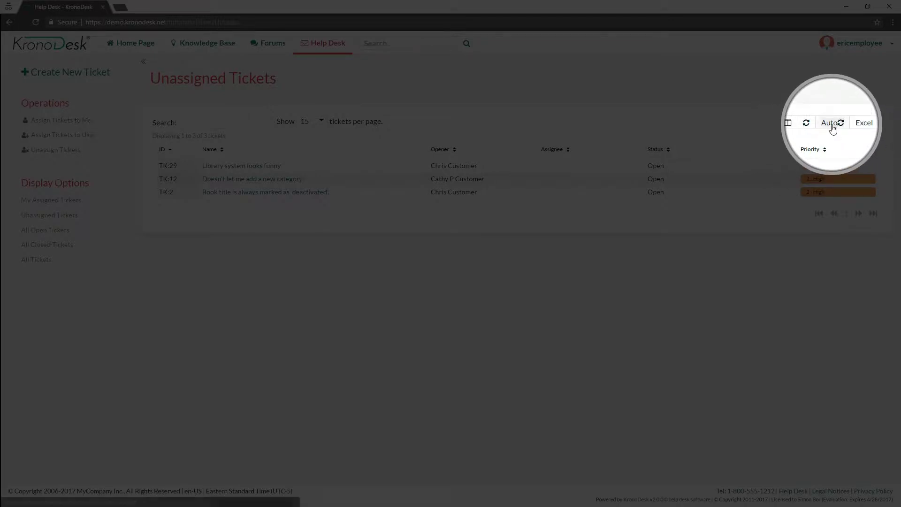
{"action": "left_click", "coordinate": [832, 126]}
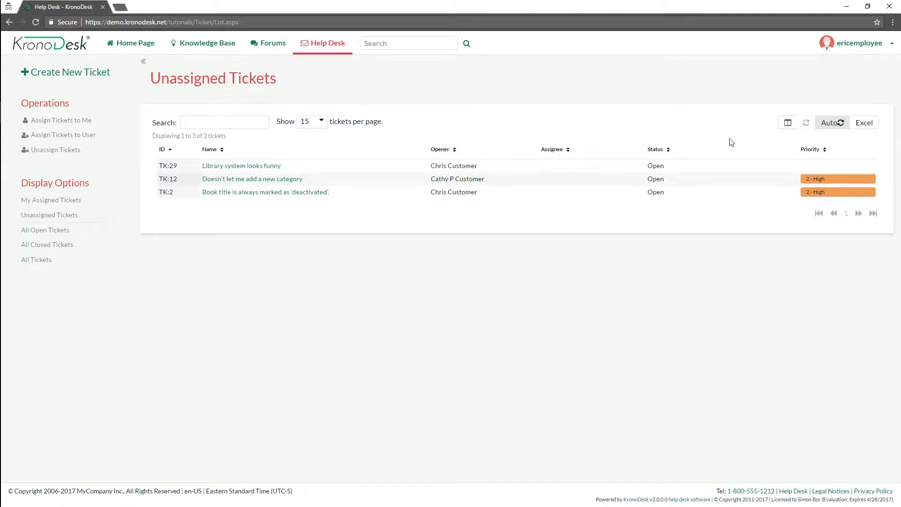
Assign the unassigned ticket "Library system looks funny" to the logged-in employee
{"action": "mouse_move", "coordinate": [244, 169]}
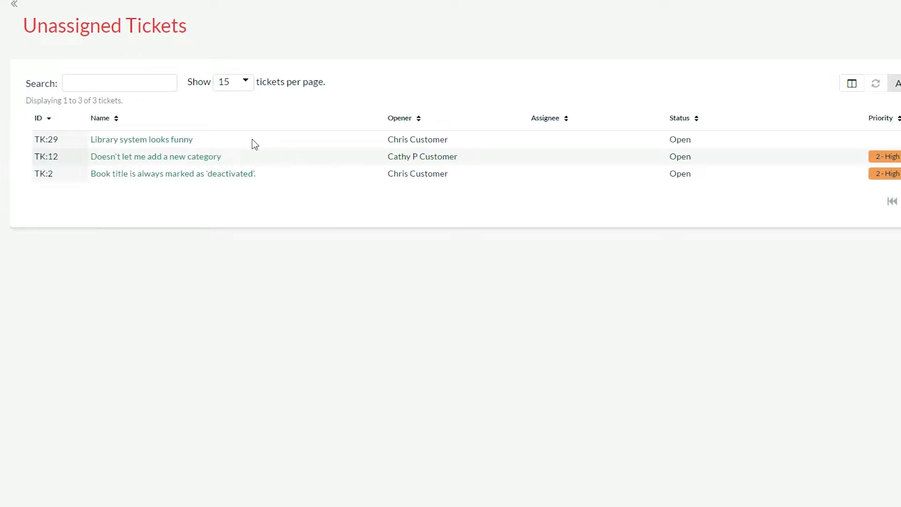
{"action": "left_click", "coordinate": [252, 139]}
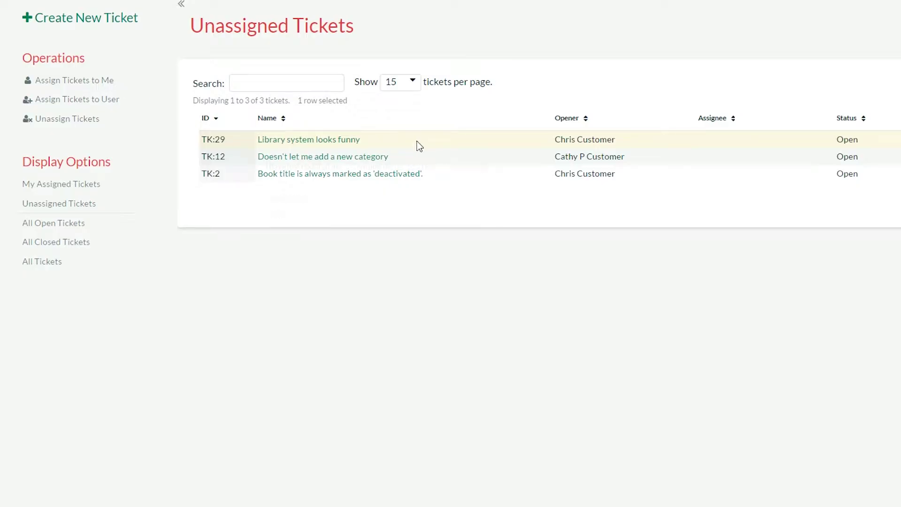
{"action": "right_click", "coordinate": [417, 140]}
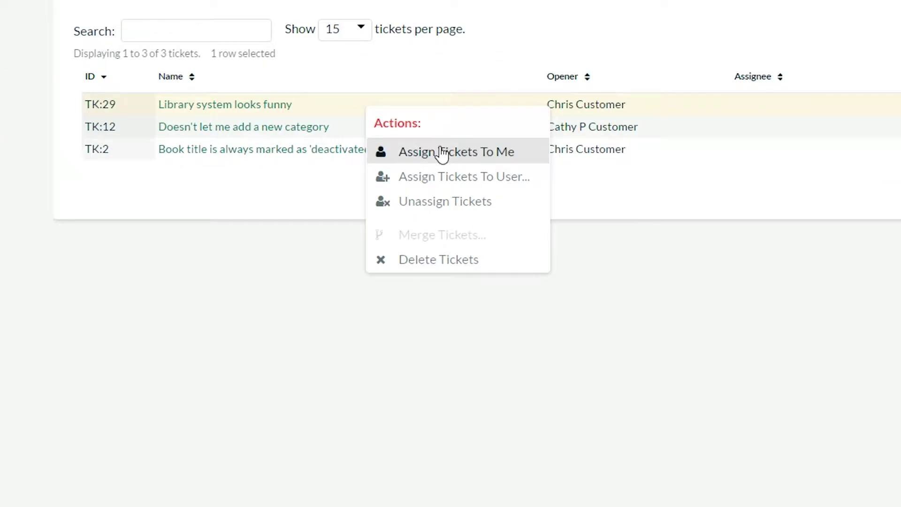
{"action": "left_click", "coordinate": [442, 151]}
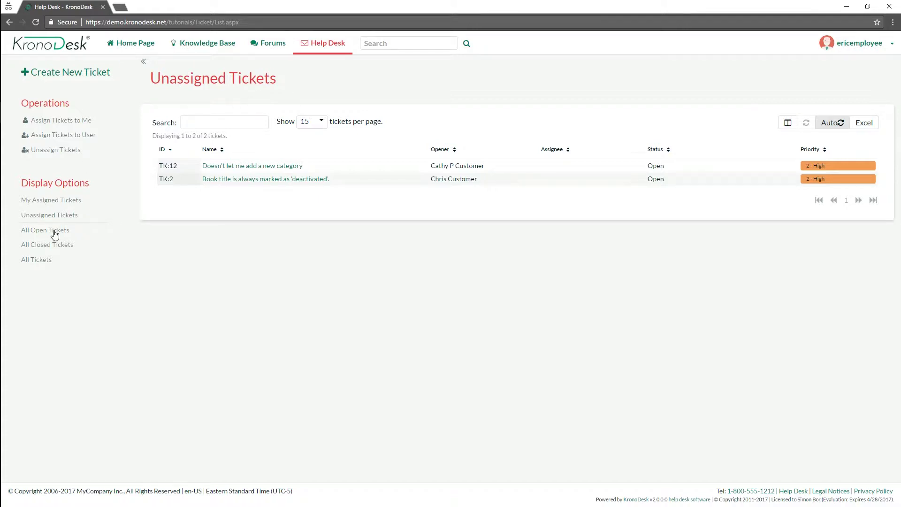
Show the employee's own assigned tickets and open "Library system looks funny"
{"action": "left_click", "coordinate": [54, 204]}
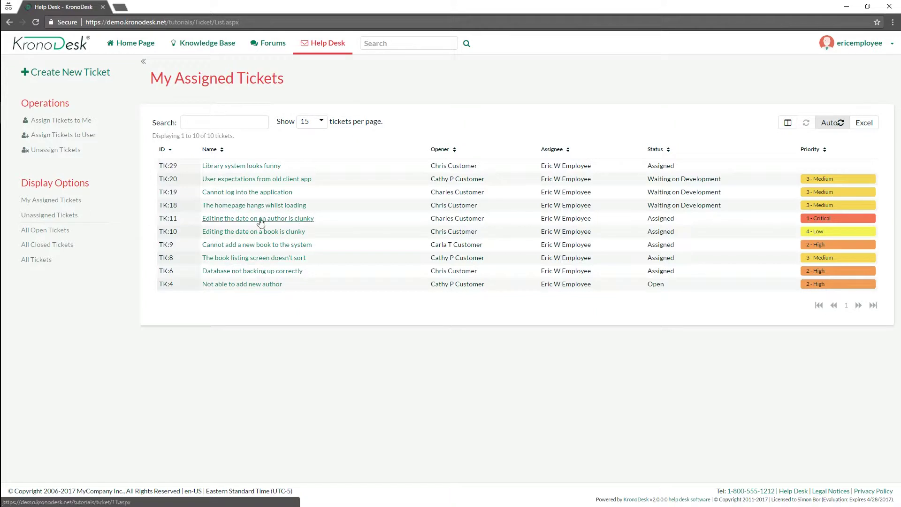
{"action": "mouse_move", "coordinate": [245, 172]}
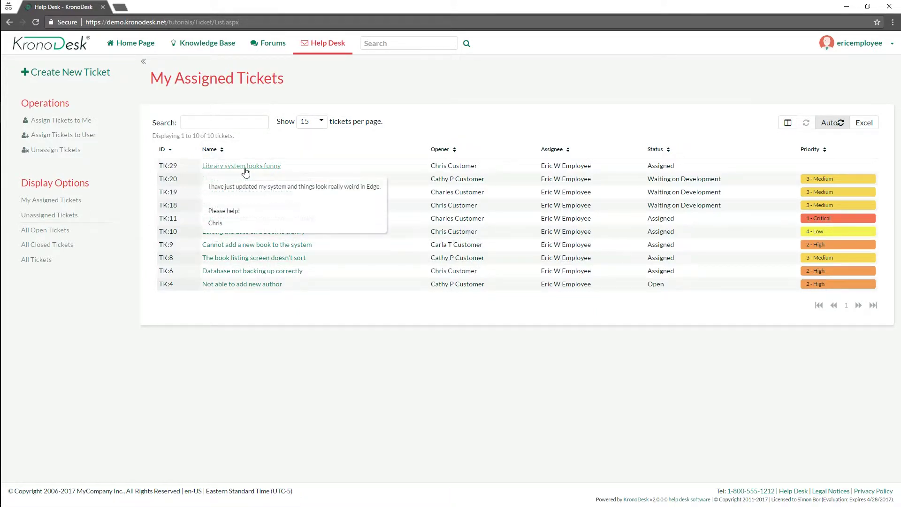
{"action": "left_click", "coordinate": [270, 168]}
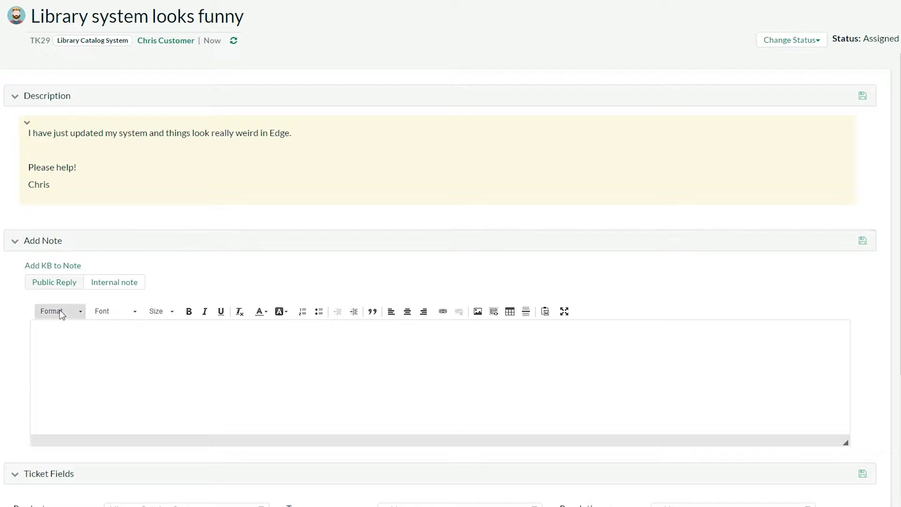
Start a public reply greeting the customer by first name, with "Let's get this fixed for you! Please go the page and press ctrl and F5 together."
{"action": "left_click", "coordinate": [67, 357]}
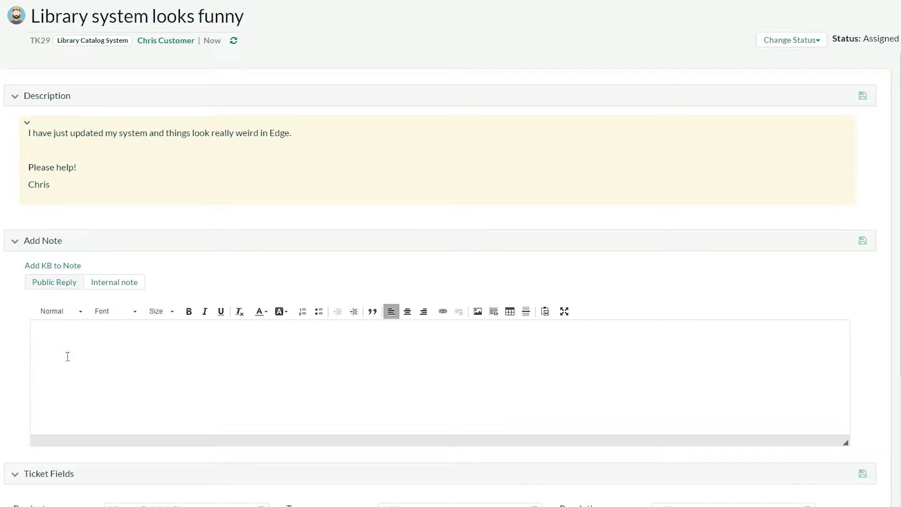
{"action": "type", "text": "Dear Chris"}
{"action": "key", "text": "Return"}
{"action": "type", "text": "Let's get this f"}
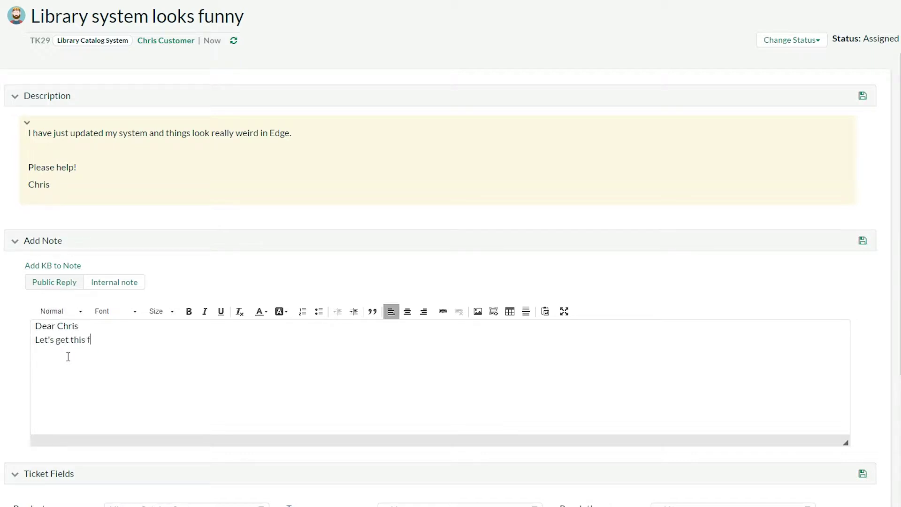
{"action": "type", "text": "ixed for you! Please go the "}
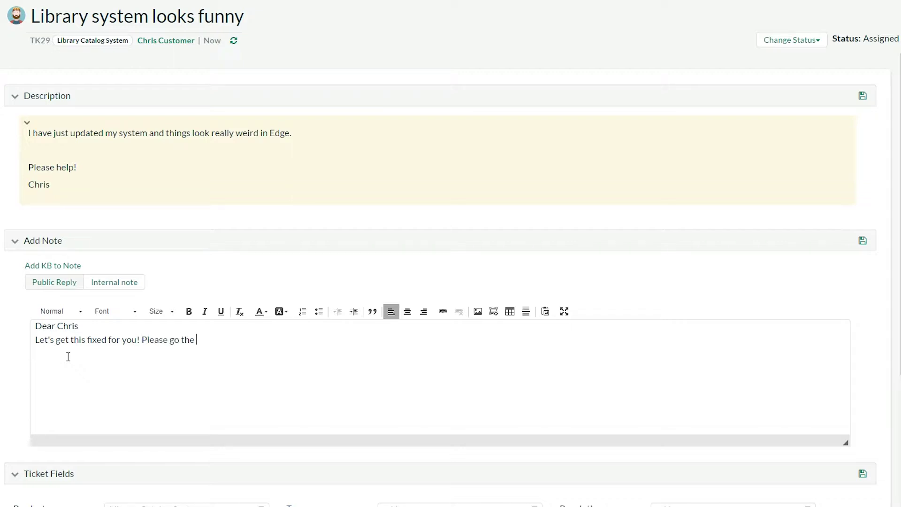
{"action": "type", "text": "page and press ctrl and F5 together. "}
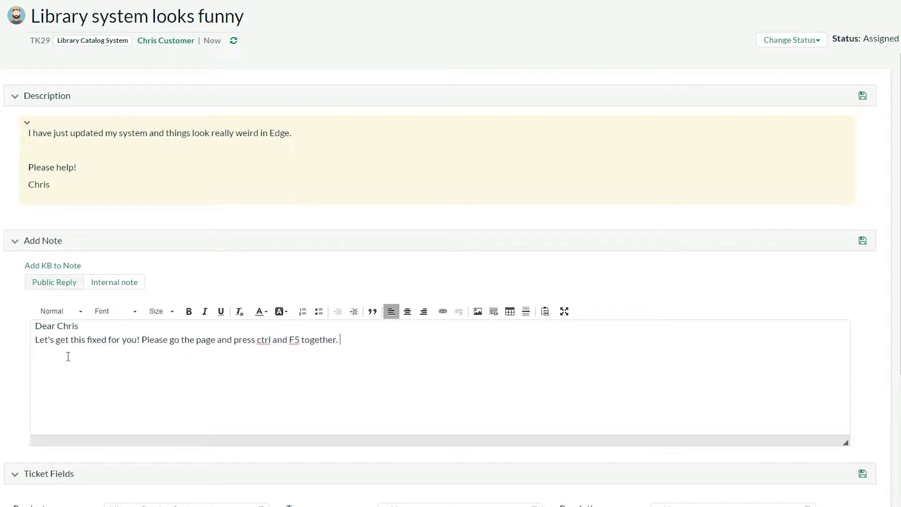
Continue the reply with "That should do the trick. If not, let me know." and sign off with "Best," and the employee's first name
{"action": "type", "text": "That should do the trick. If not, let me know."}
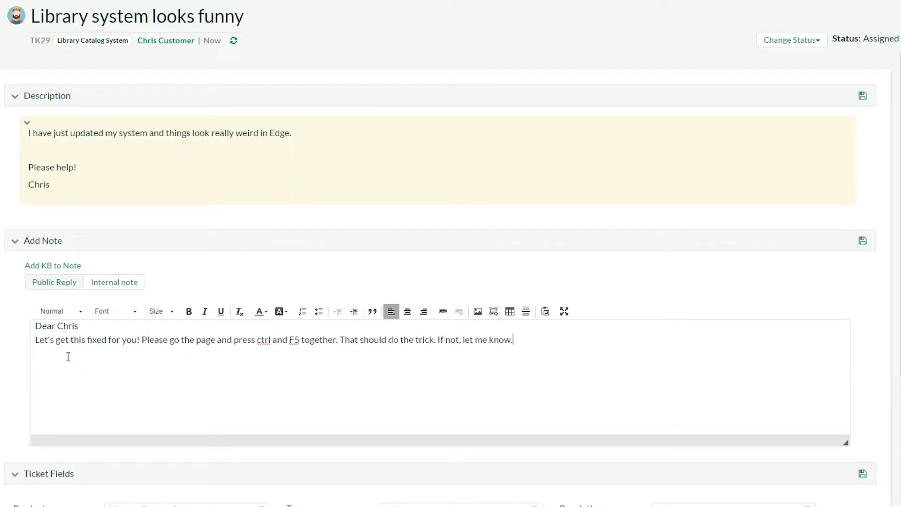
{"action": "key", "text": "Return"}
{"action": "key", "text": "Return"}
{"action": "type", "text": "Best,"}
{"action": "key", "text": "Return"}
{"action": "key", "text": "Return"}
{"action": "type", "text": "Eric"}
Set the ticket's status change to Propose Solution, save the reply and return to the ticket list
{"action": "scroll", "coordinate": [105, 395], "scroll_direction": "down", "scroll_amount": 3}
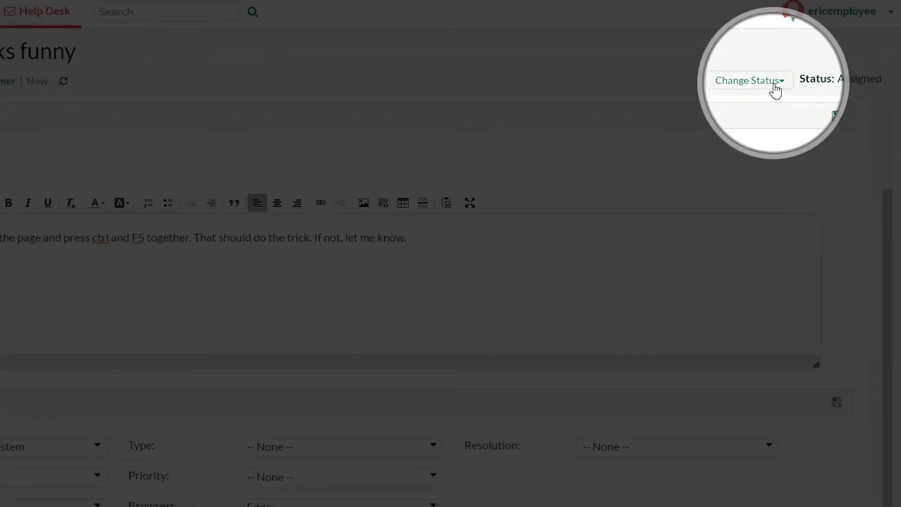
{"action": "left_click", "coordinate": [774, 85]}
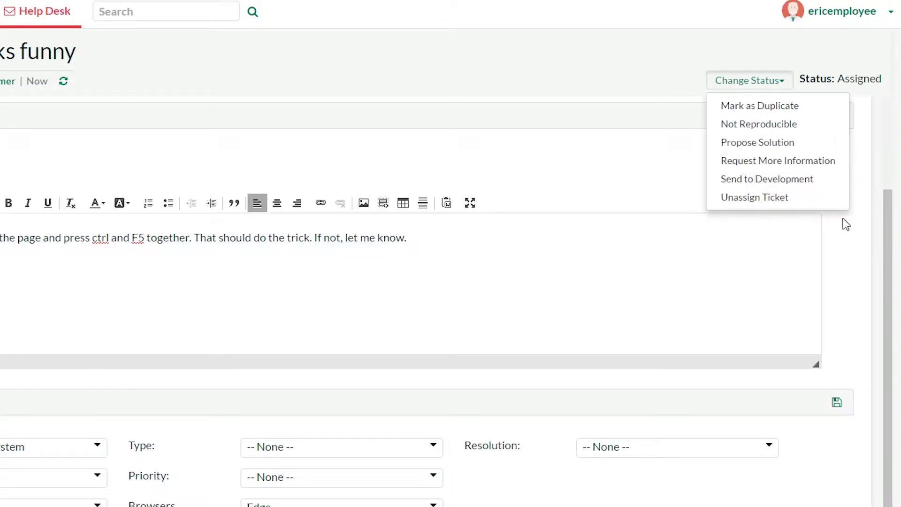
{"action": "left_click", "coordinate": [757, 147]}
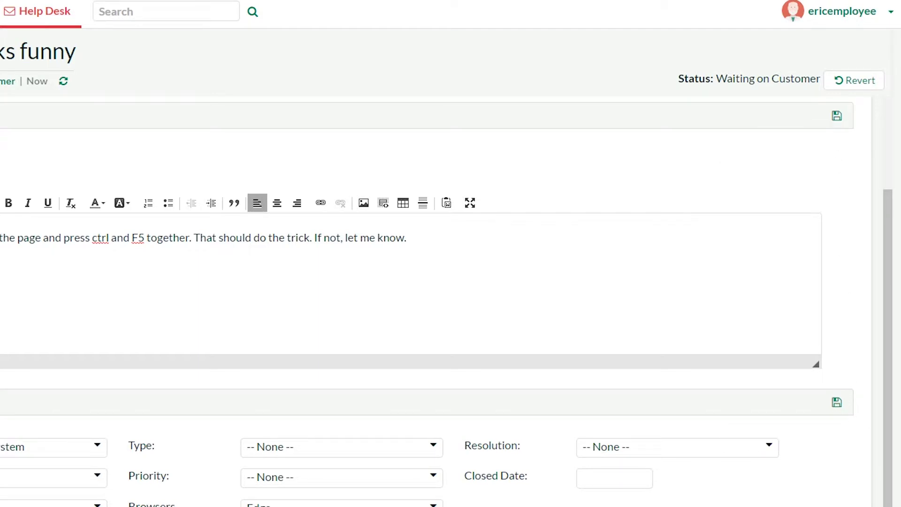
{"action": "left_click", "coordinate": [837, 117]}
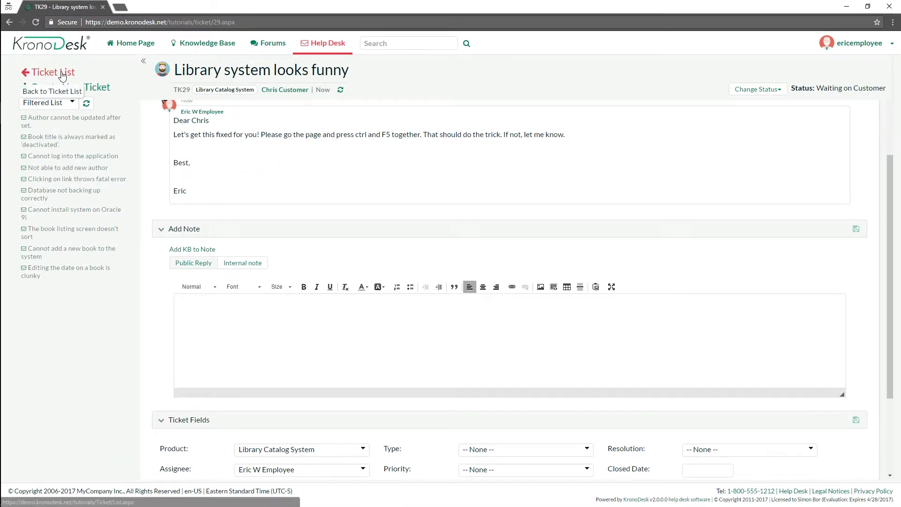
{"action": "left_click", "coordinate": [62, 74]}
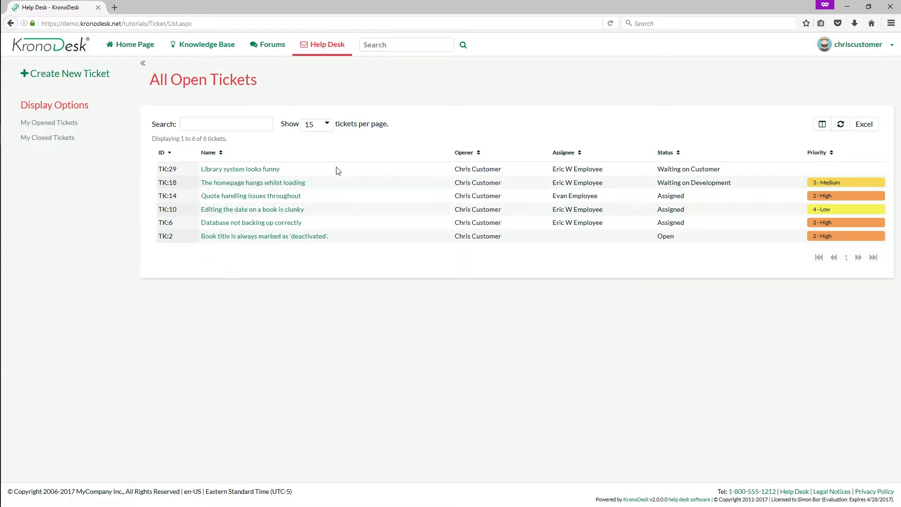
In the customer's session, go to the home page and open "Library system looks funny" from My Open Tickets
{"action": "left_click", "coordinate": [135, 51]}
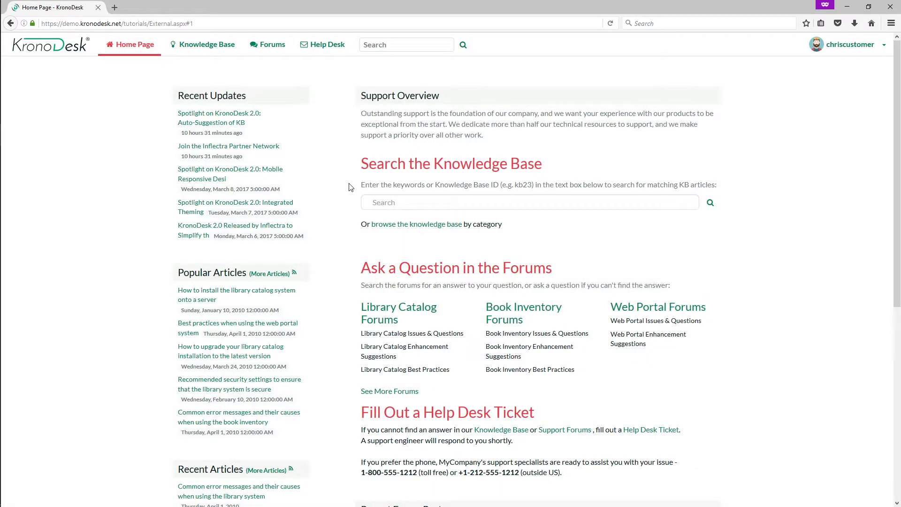
{"action": "scroll", "coordinate": [348, 187], "scroll_direction": "down", "scroll_amount": 6}
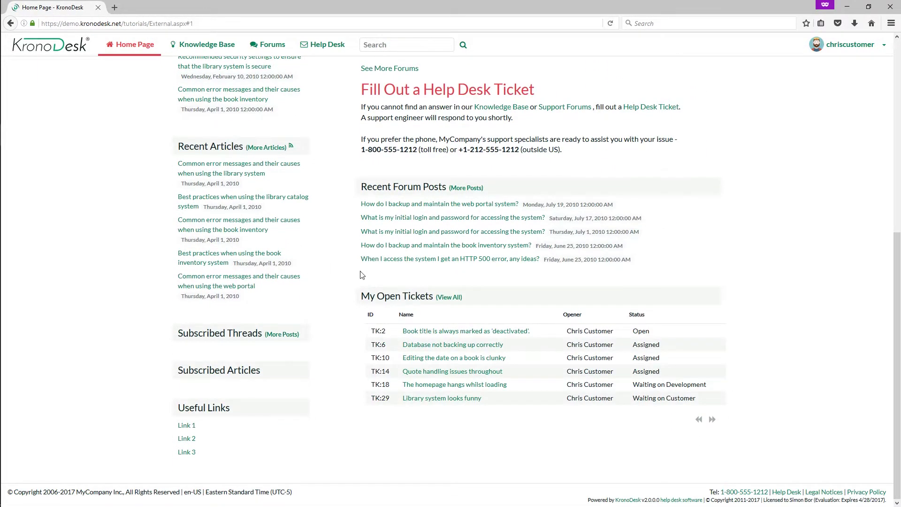
{"action": "mouse_move", "coordinate": [451, 399]}
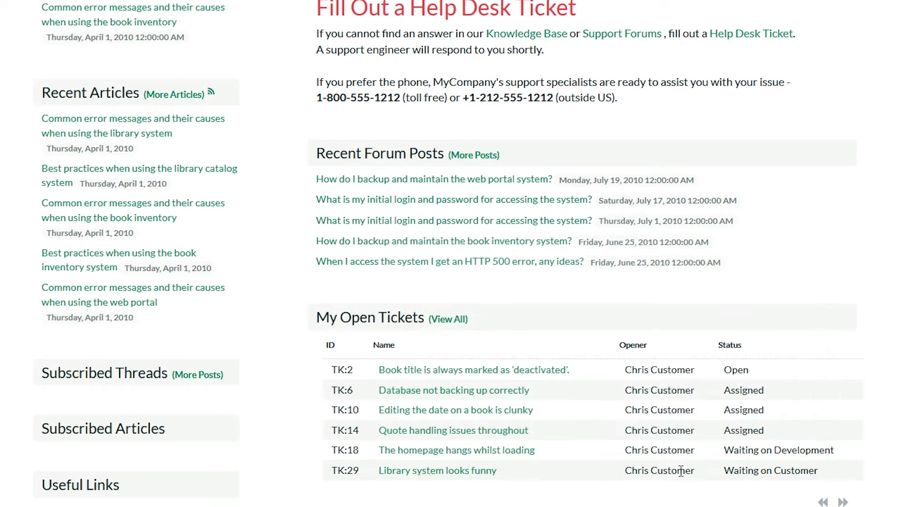
{"action": "left_click", "coordinate": [468, 470]}
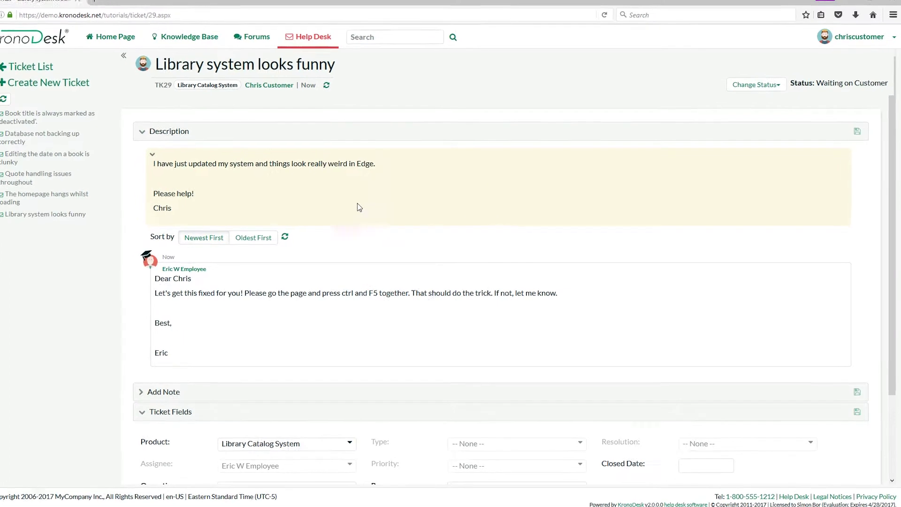
Write a note greeting the employee by first name: "Wow! That worked a treat. Thanks so much. Best customer support ever!!", signed with the customer's first name
{"action": "scroll", "coordinate": [37, 272], "scroll_direction": "down", "scroll_amount": 1}
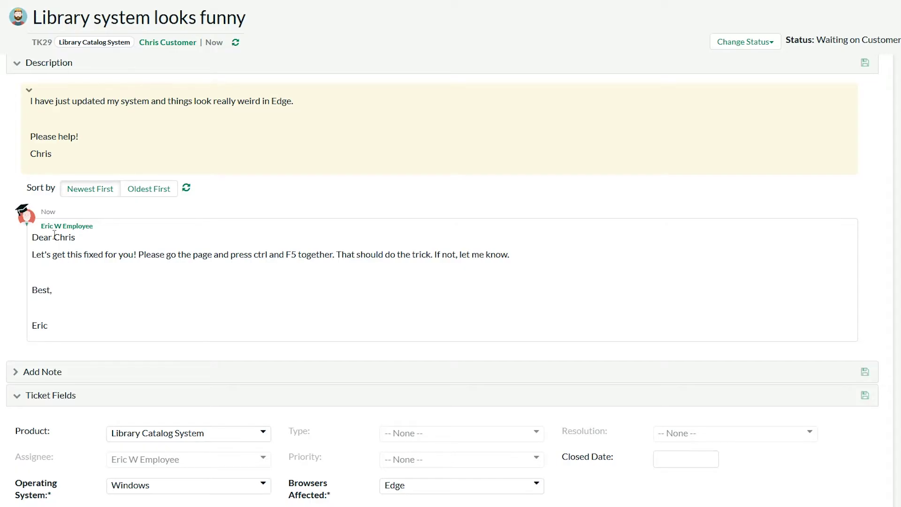
{"action": "scroll", "coordinate": [54, 237], "scroll_direction": "down", "scroll_amount": 2}
{"action": "left_click", "coordinate": [87, 293]}
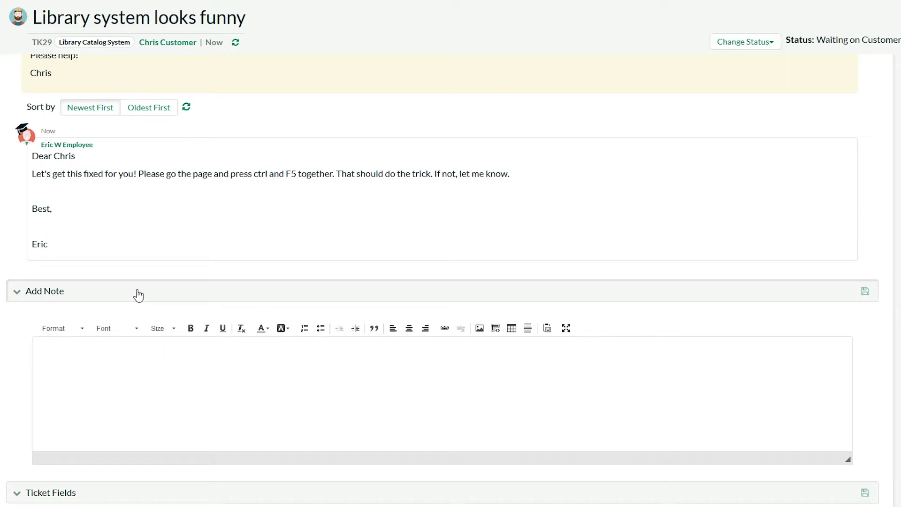
{"action": "left_click", "coordinate": [109, 363]}
{"action": "type", "text": "Hi Eric"}
{"action": "key", "text": "Return"}
{"action": "key", "text": "Return"}
{"action": "type", "text": "Wow"}
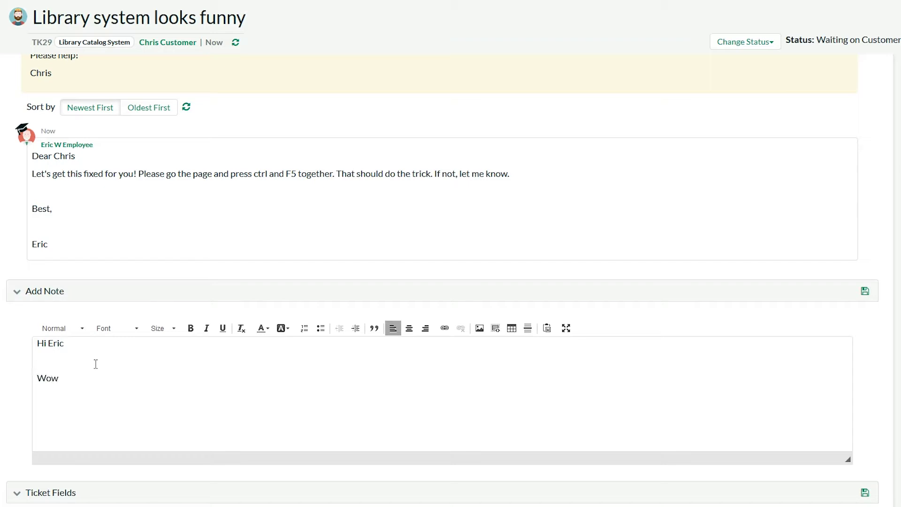
{"action": "type", "text": "! That worked a treat. Thanks so much"}
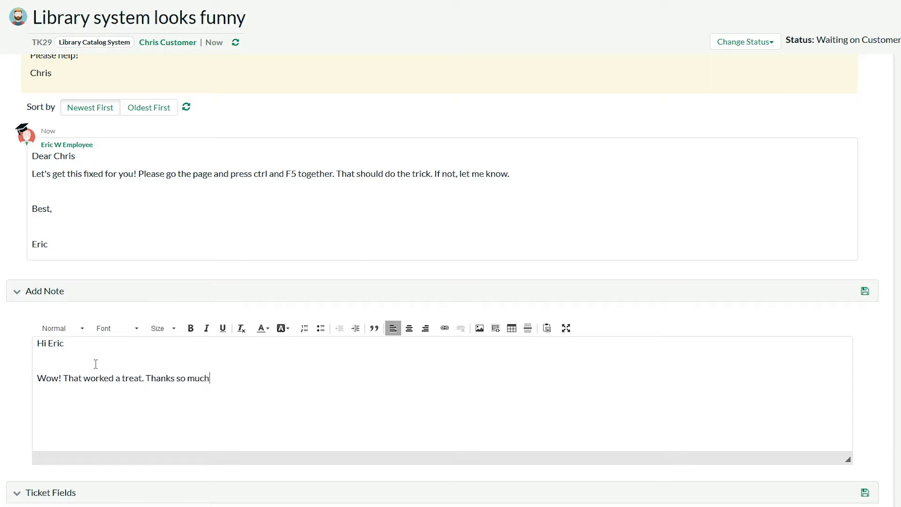
{"action": "type", "text": ". Best customer support ever!!"}
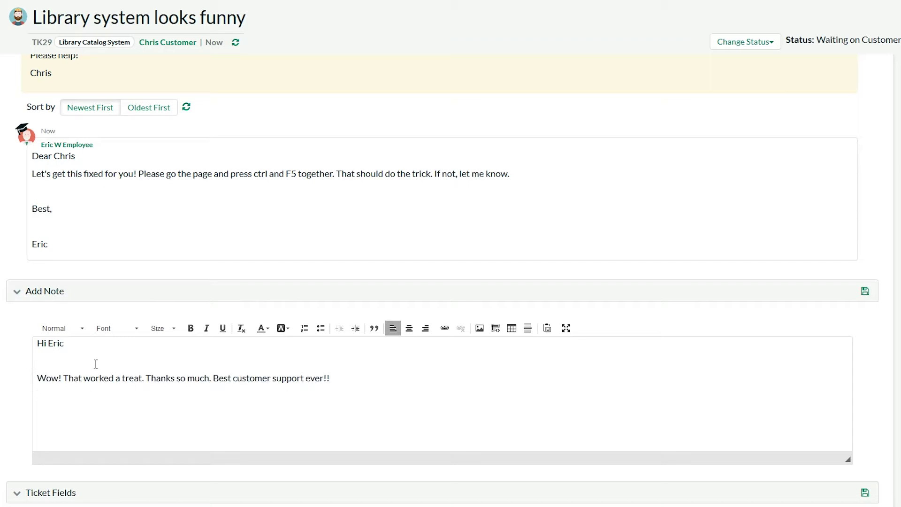
{"action": "key", "text": "Return"}
{"action": "key", "text": "Return"}
{"action": "type", "text": "Chris"}
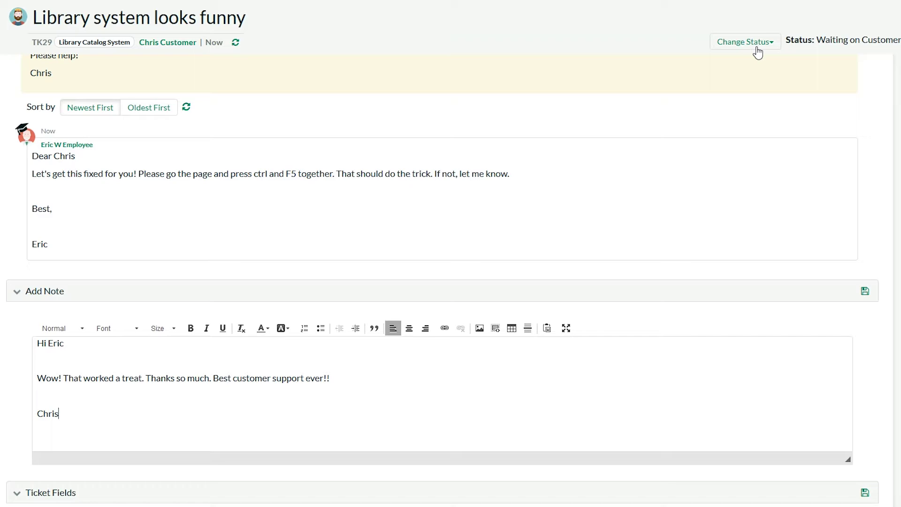
Change the ticket's status to Close Ticket and save it together with the customer's note
{"action": "left_click", "coordinate": [768, 46]}
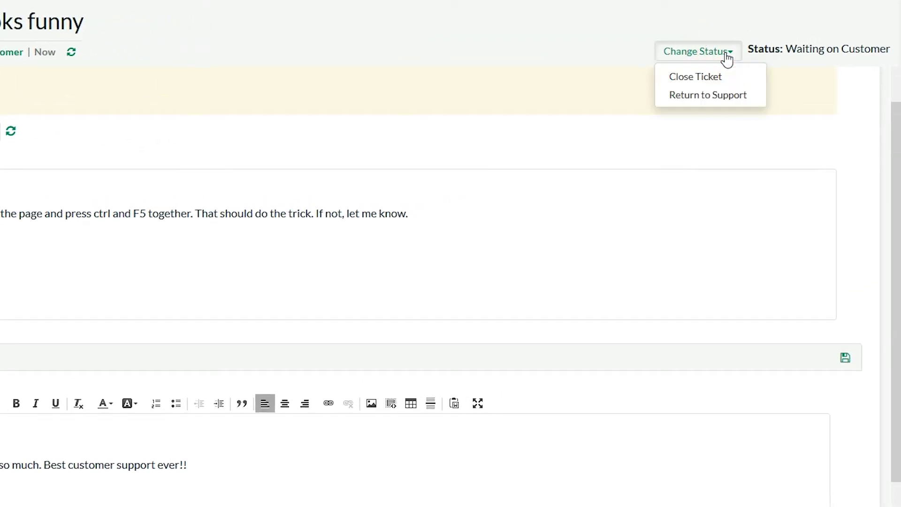
{"action": "left_click", "coordinate": [697, 77]}
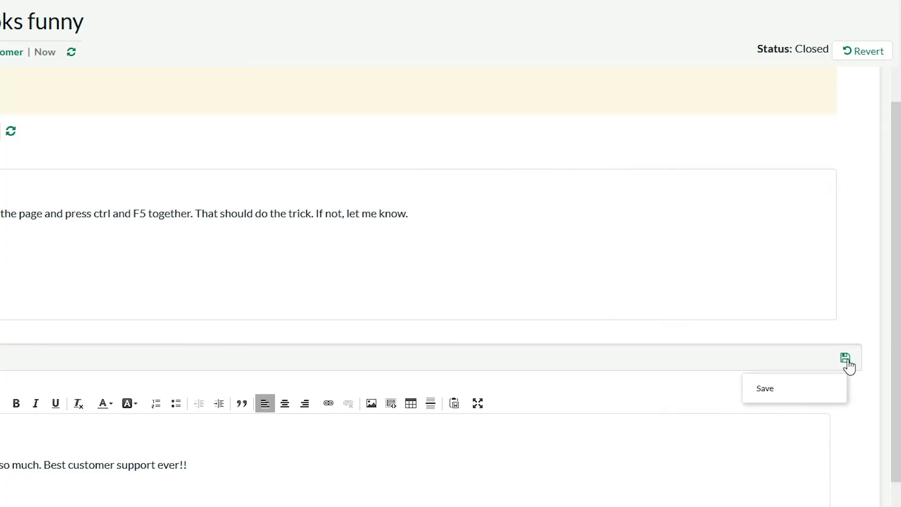
{"action": "left_click", "coordinate": [846, 360]}
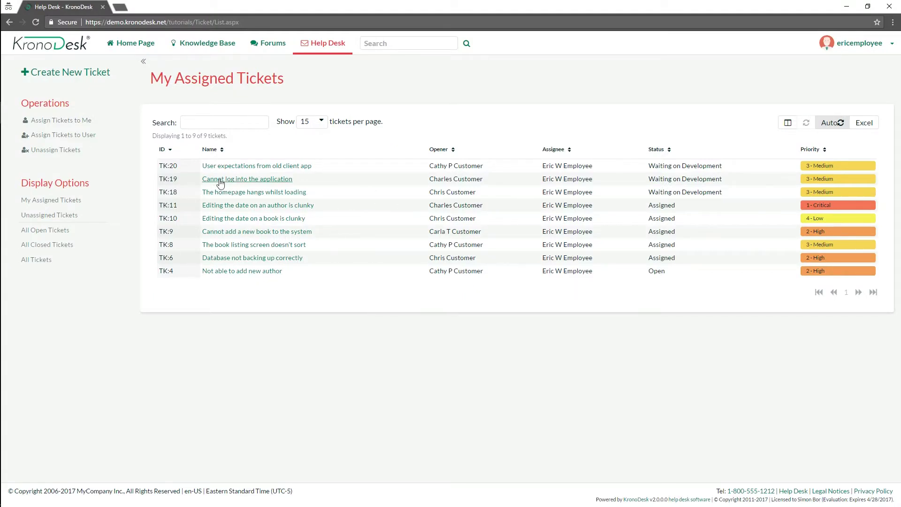
In the employee's help desk session, list all closed tickets
{"action": "left_click", "coordinate": [51, 246]}
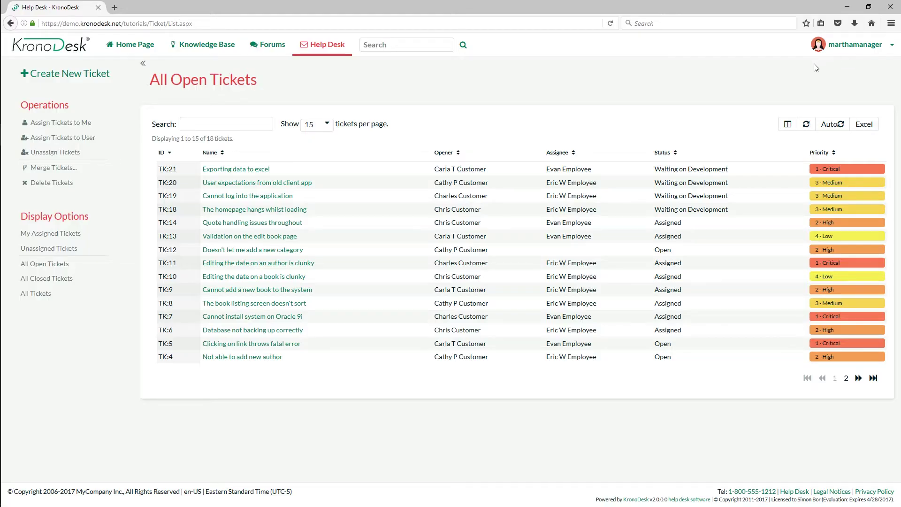
In the manager's session, assign open tickets TK:12, TK:7 and TK:5 together to the employee who handles TK:6
{"action": "left_click", "coordinate": [344, 253]}
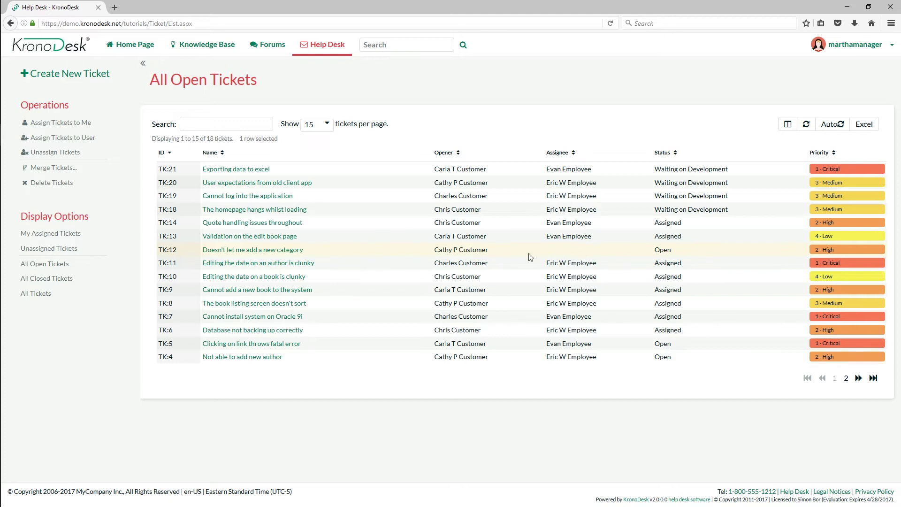
{"action": "left_click", "coordinate": [370, 343], "text": "ctrl"}
{"action": "left_click", "coordinate": [365, 319], "text": "ctrl"}
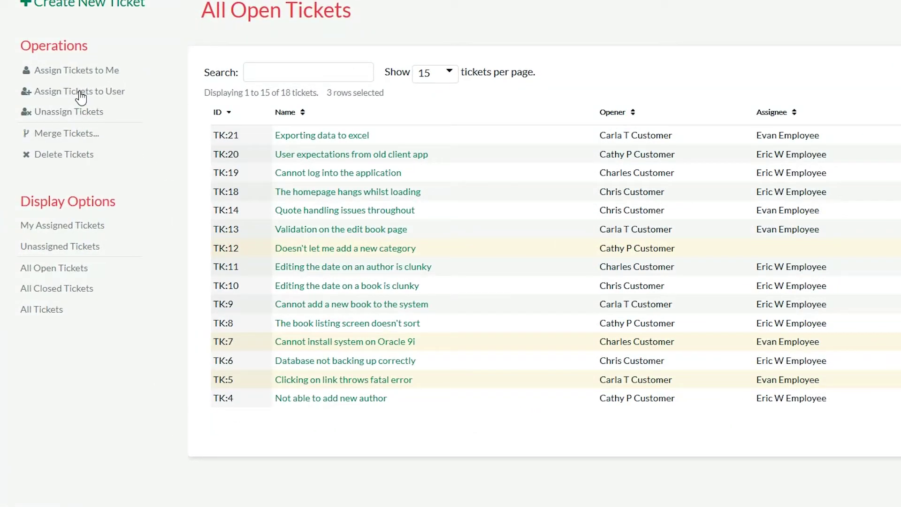
{"action": "right_click", "coordinate": [568, 382]}
{"action": "left_click", "coordinate": [631, 440]}
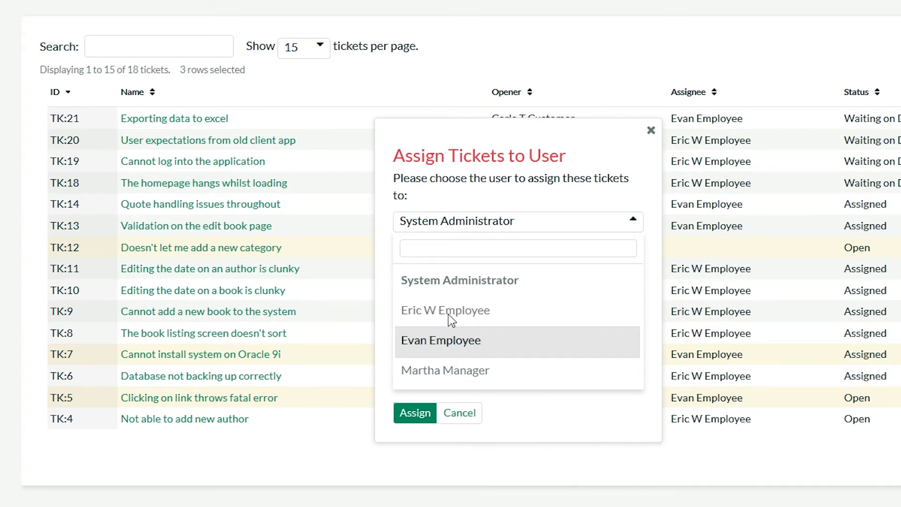
{"action": "left_click", "coordinate": [449, 312]}
{"action": "left_click", "coordinate": [415, 413]}
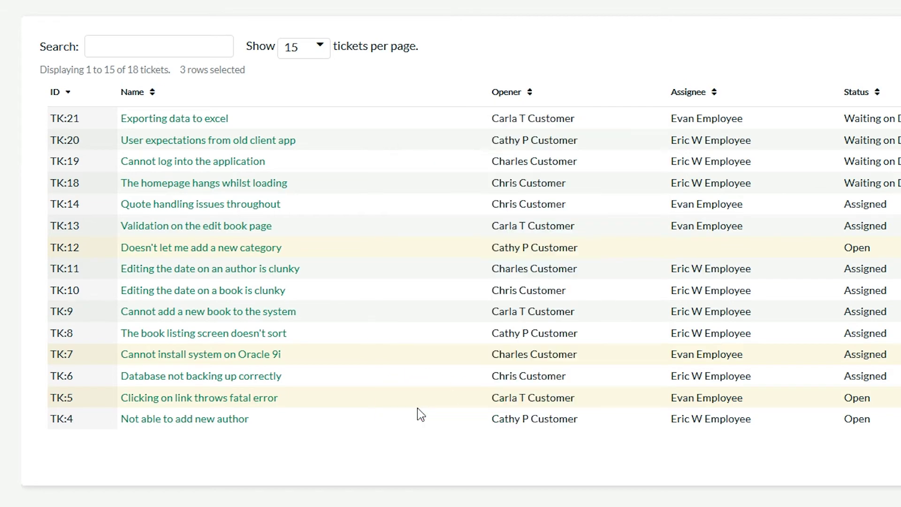